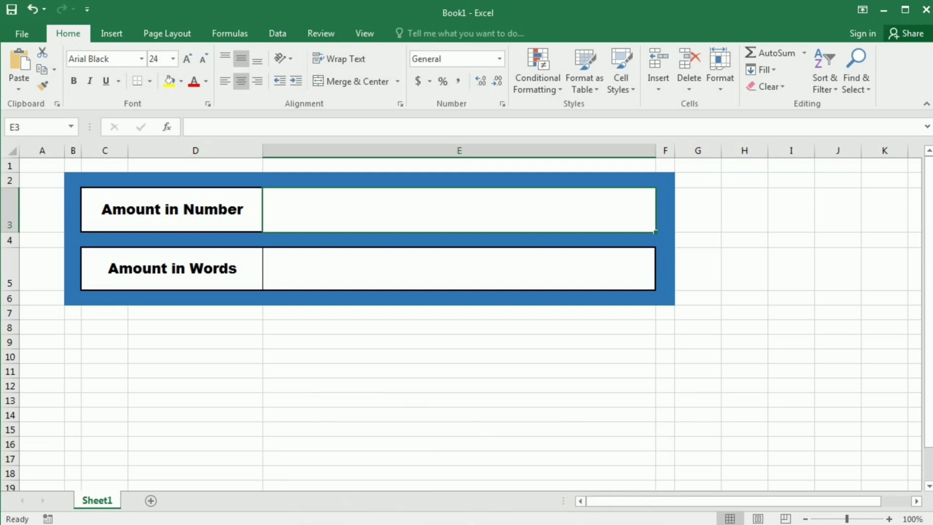
text(1)
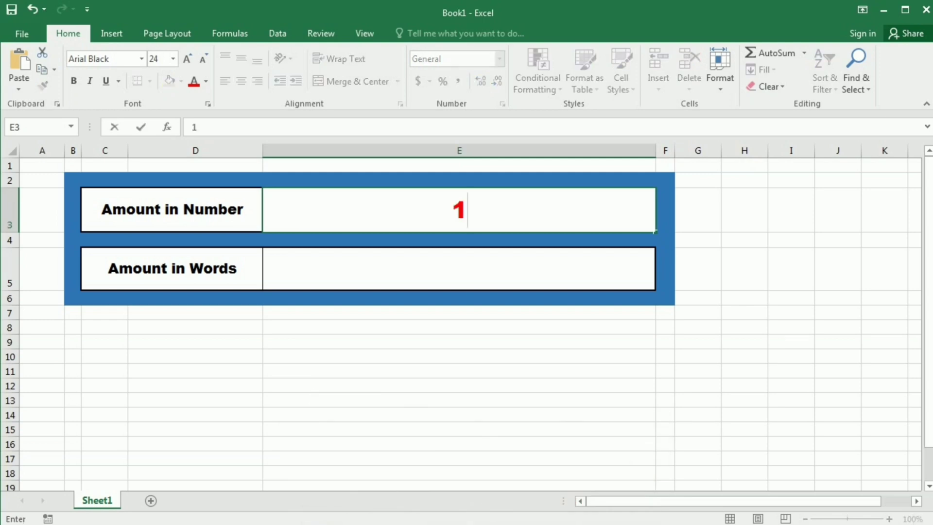
text(5)
text(00)
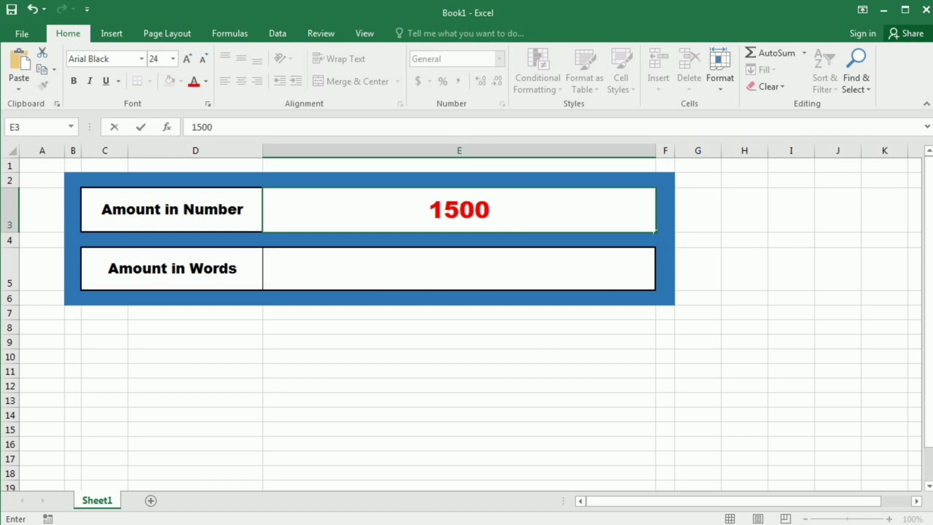
Enter 1500 in E3 and cancel the unfinished =sp formula in E5.
key(Return)
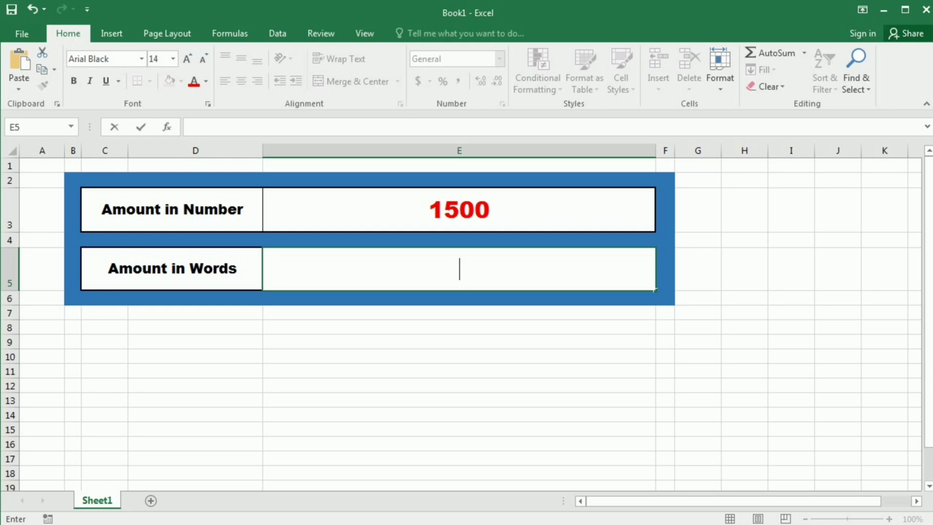
text(=)
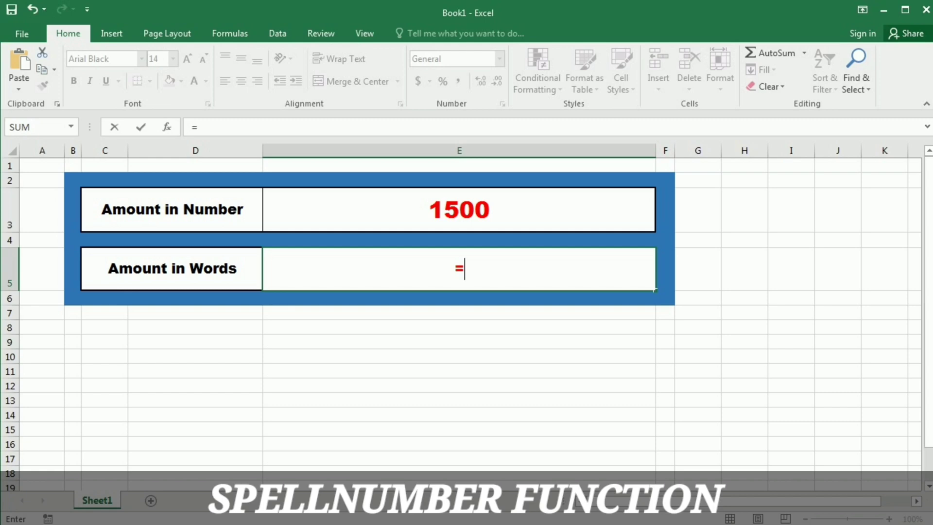
key(BackSpace)
text(=)
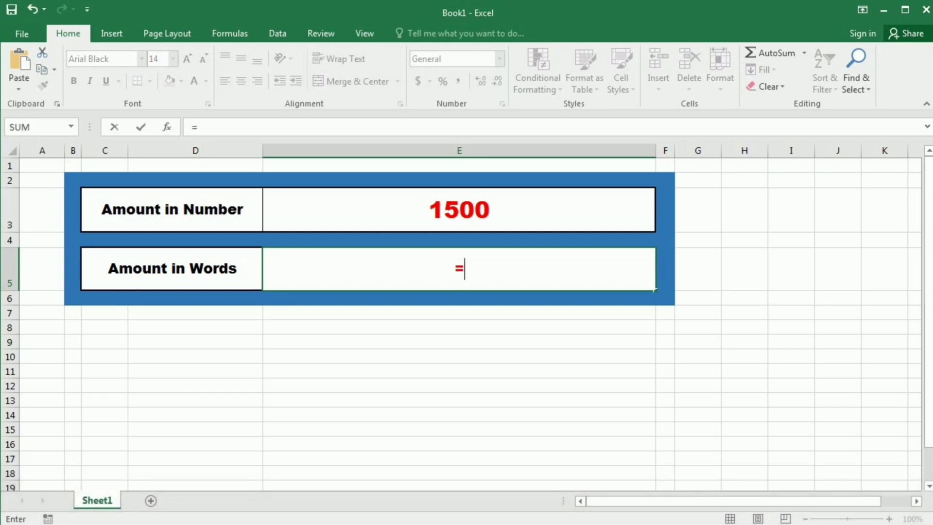
text(sp)
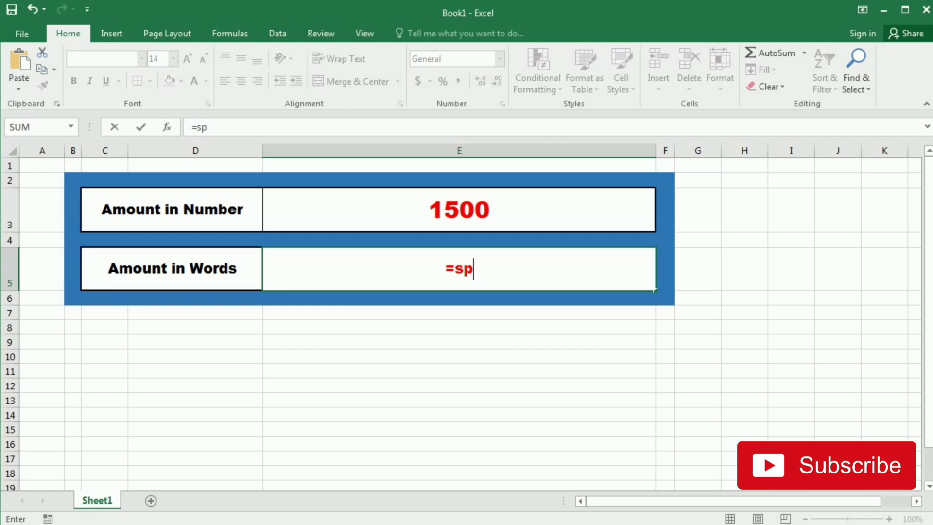
key(Escape)
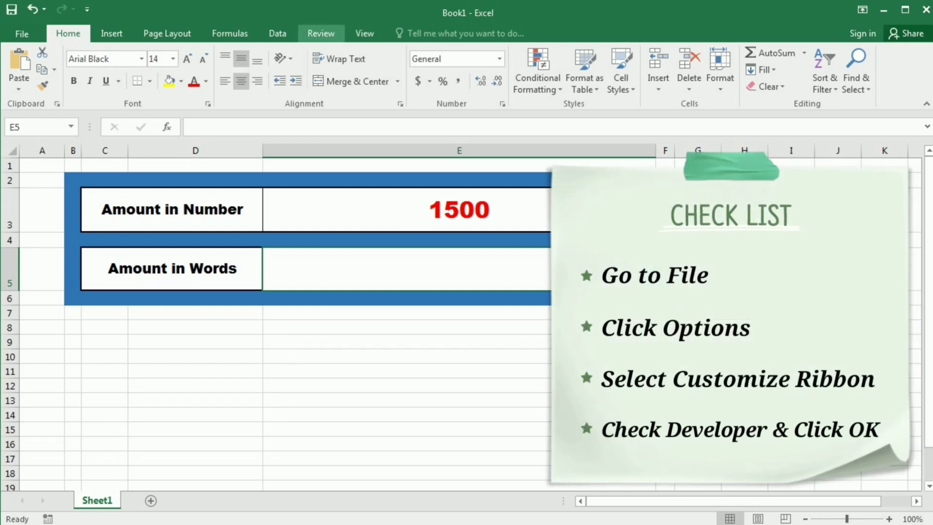
Enable the Developer tab in Excel Options under Customize Ribbon.
click(23, 34)
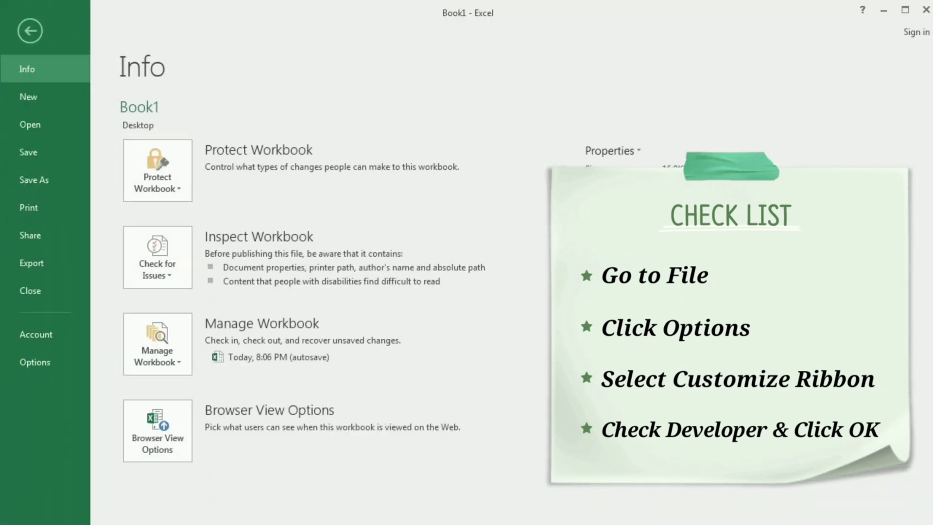
click(36, 361)
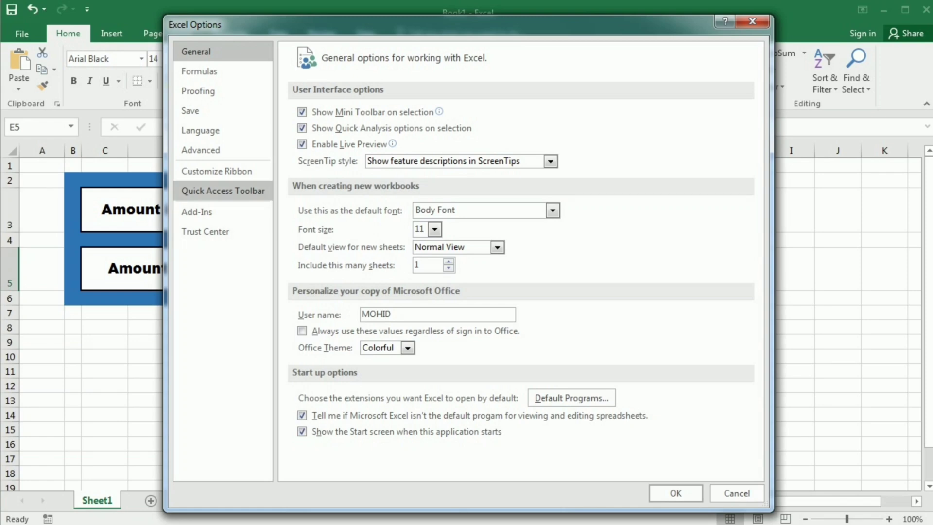
click(216, 171)
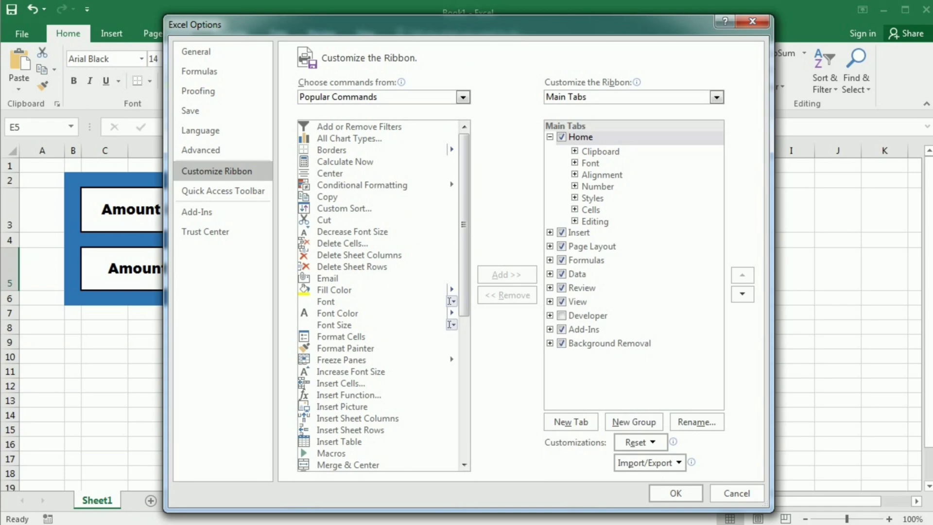
click(561, 316)
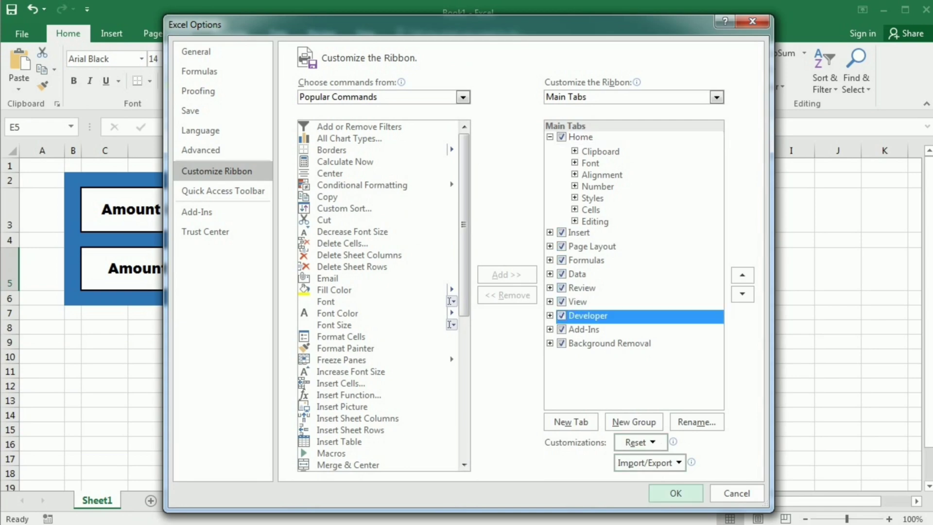
click(676, 493)
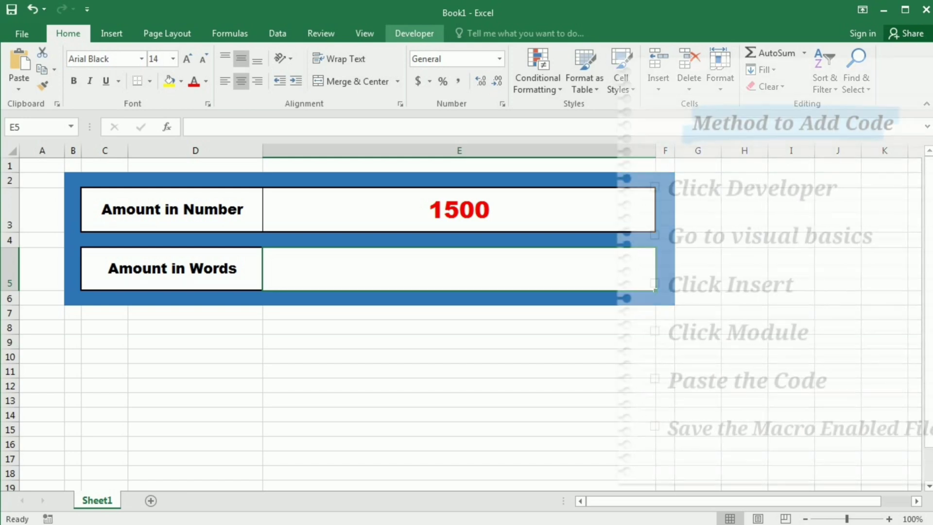
Insert a new module in the Visual Basic editor and paste the SpellNumber code into it.
click(413, 33)
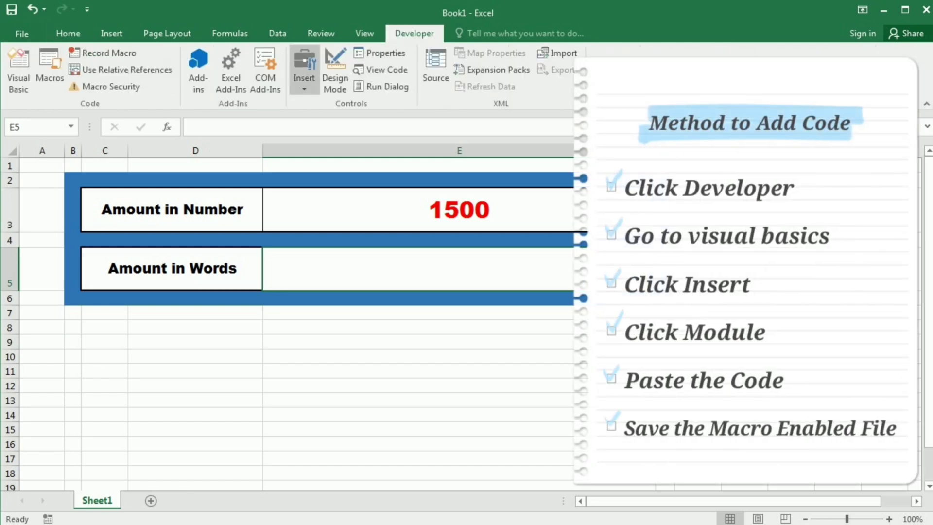
click(18, 70)
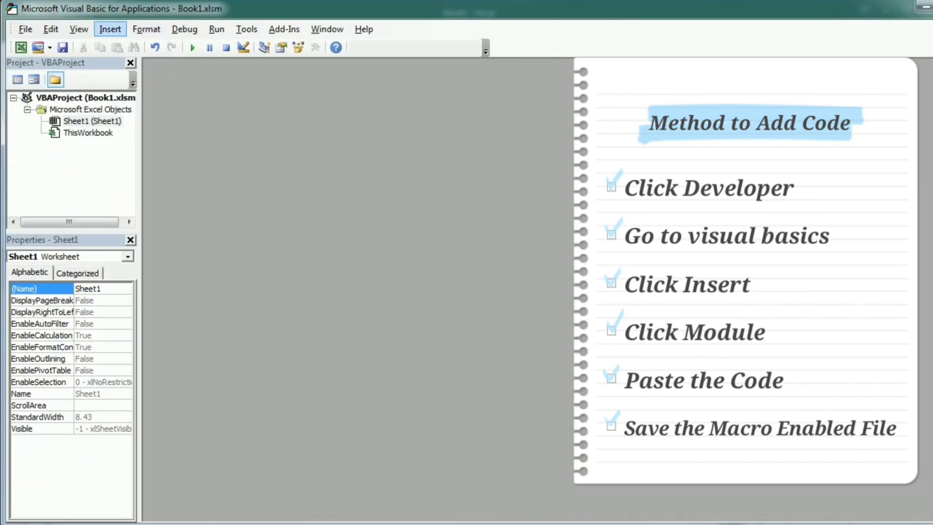
click(109, 28)
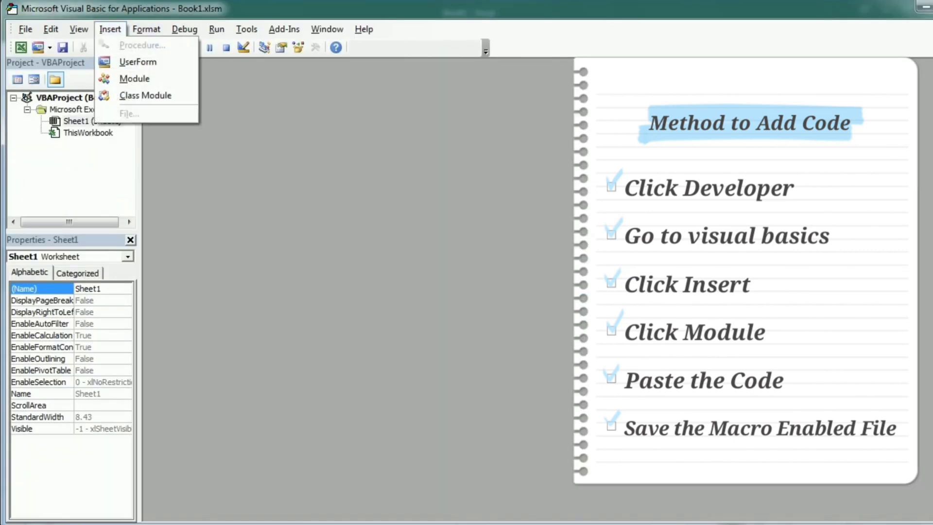
click(134, 78)
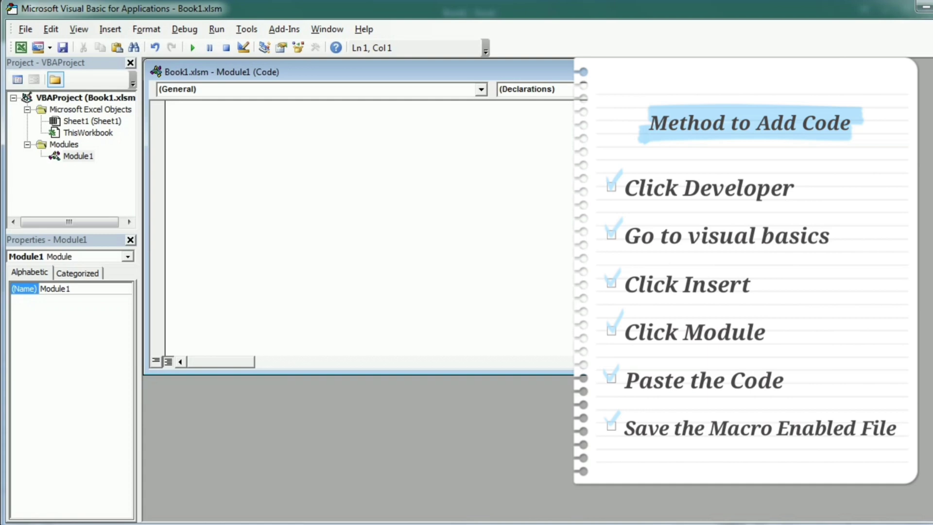
key(ctrl+v)
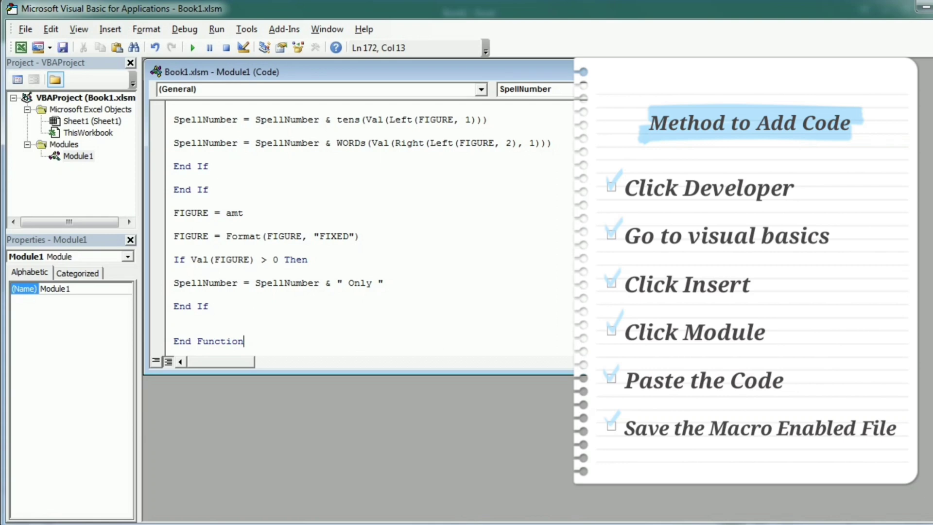
Save the workbook as an Excel Macro-Enabled Workbook.
click(24, 29)
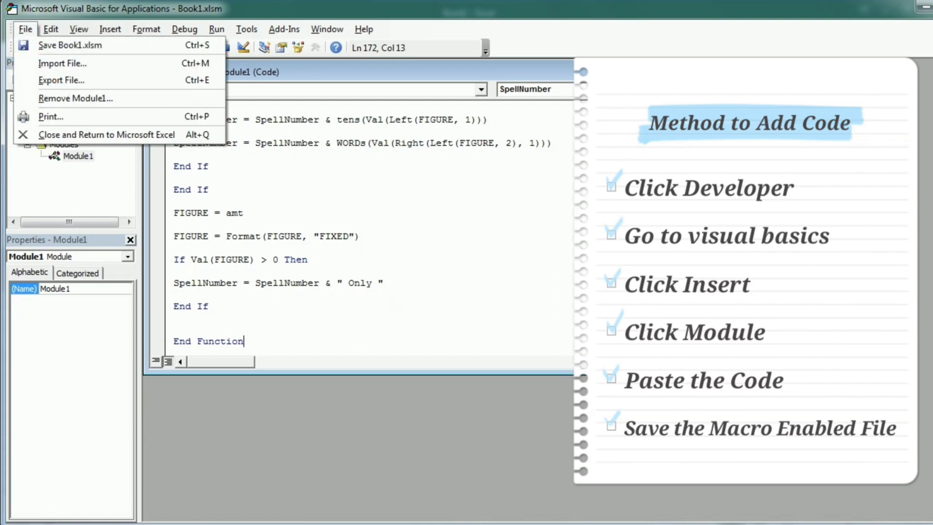
click(70, 44)
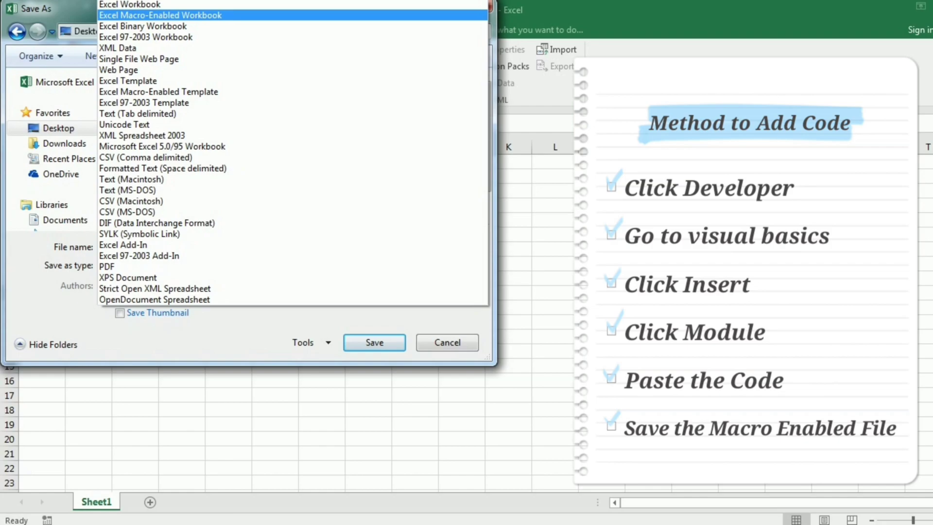
click(161, 14)
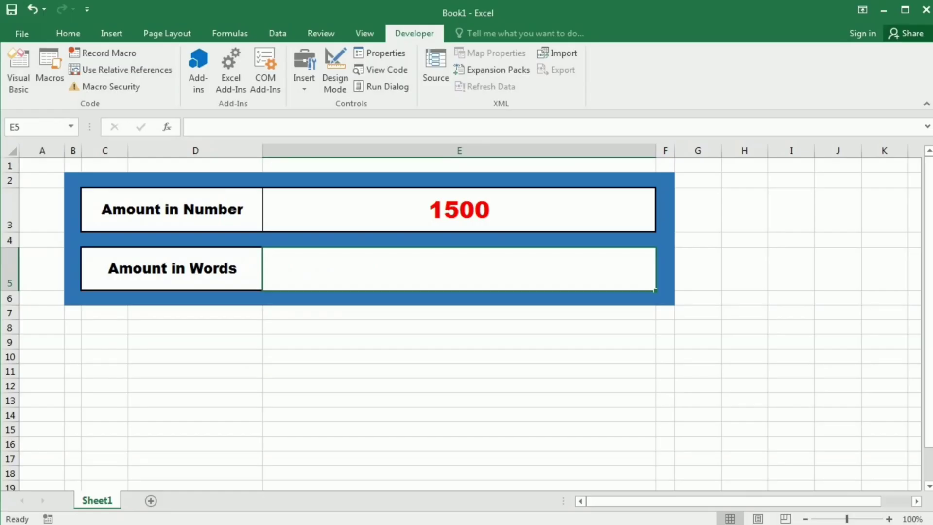
text(=)
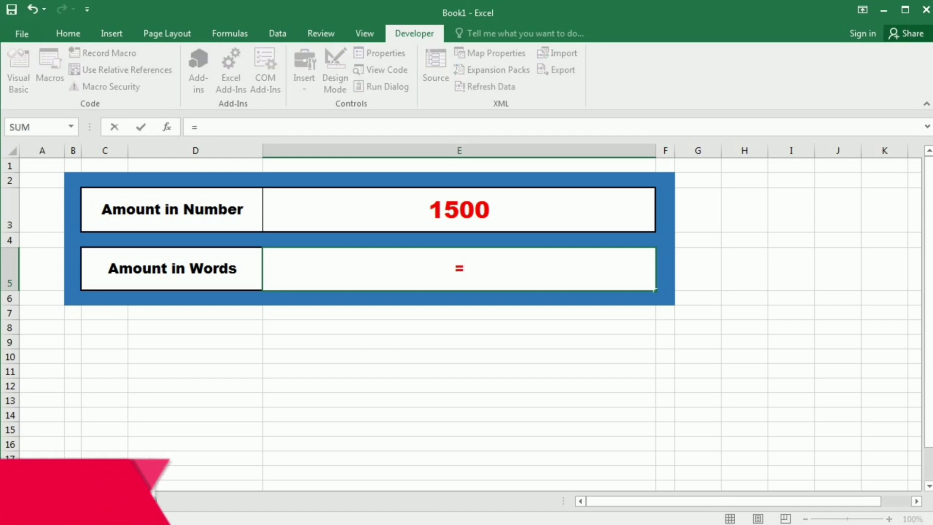
text(sp)
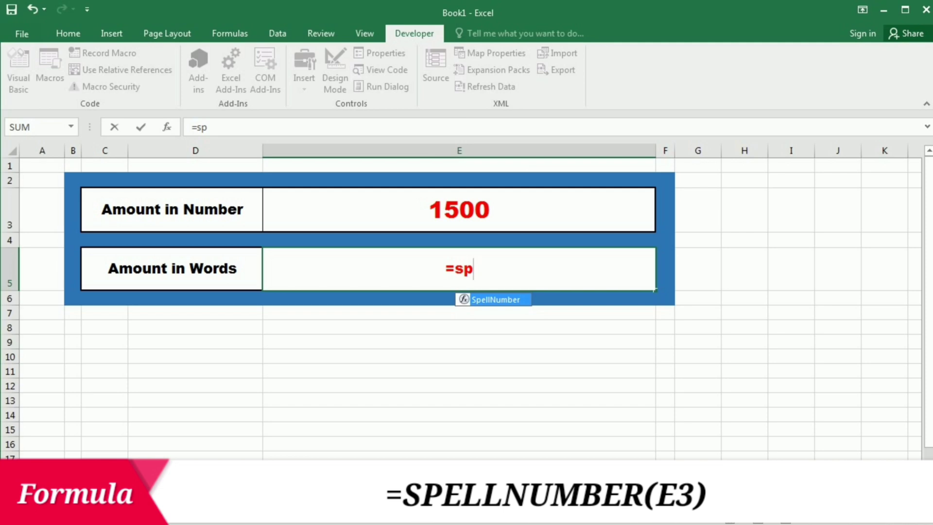
Enter =SpellNumber(E3) in E5 so it reads 'Rupees One Thousand Five Hundred Only'.
key(Tab)
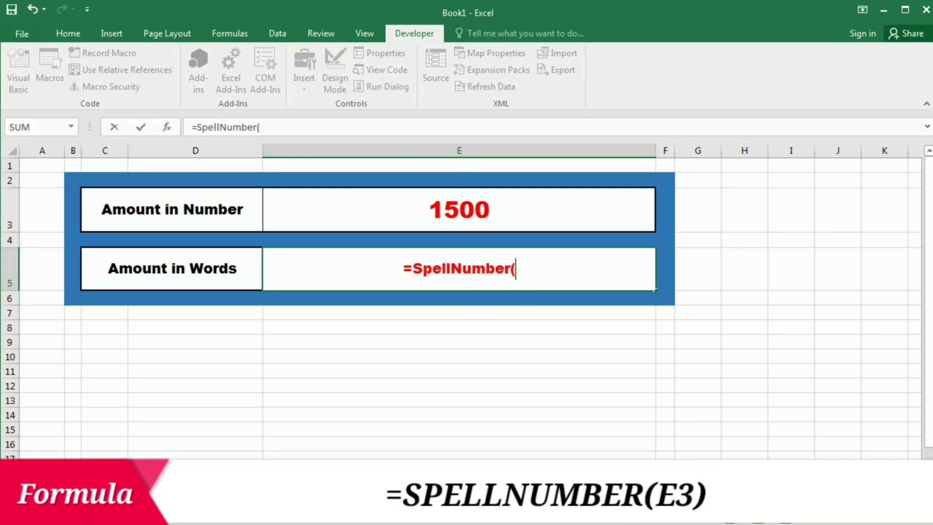
key(Up)
key(Up)
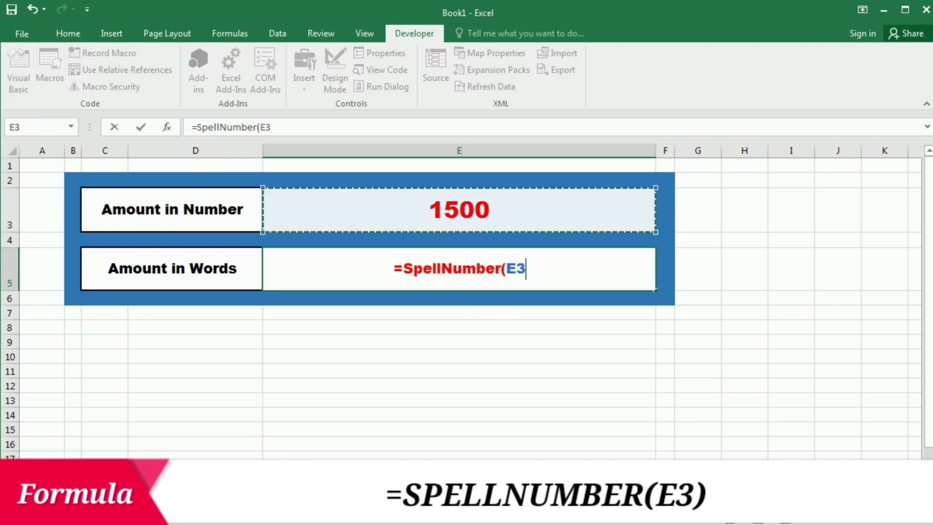
text())
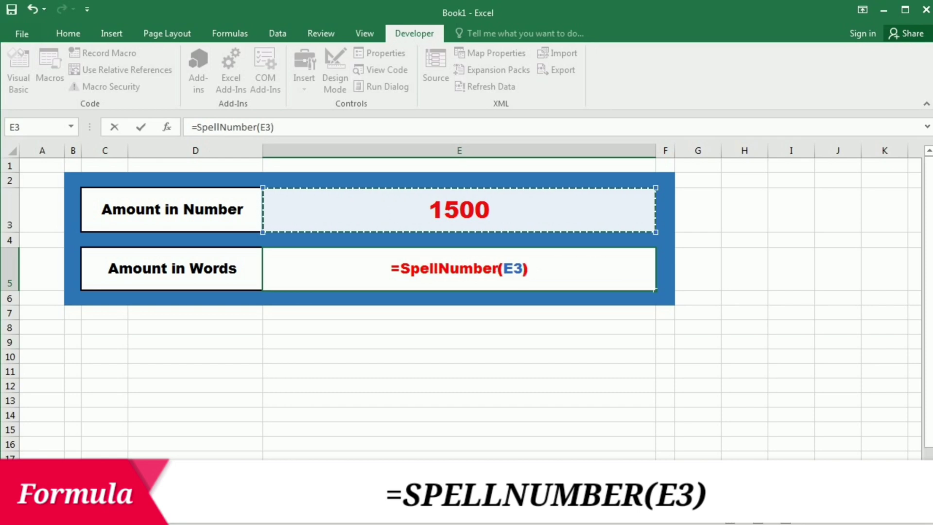
key(Return)
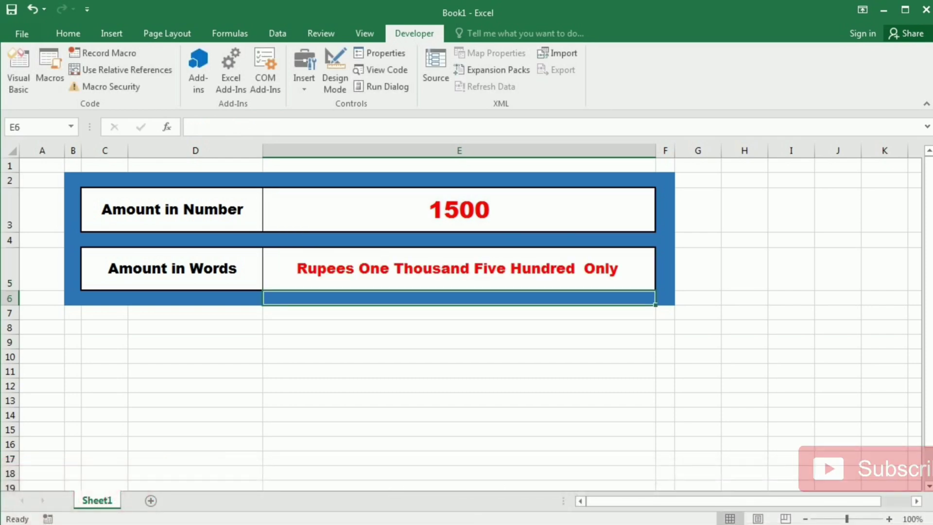
key(Up)
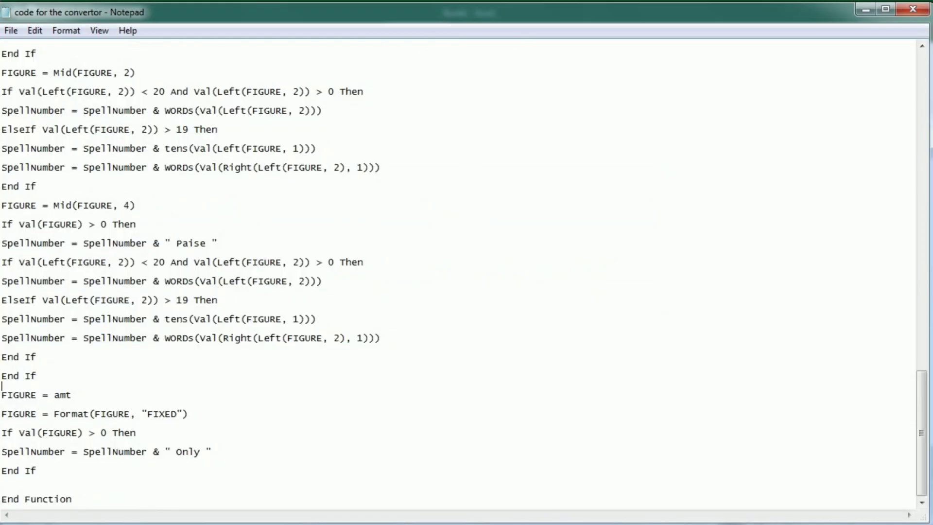
scroll(466, 277, up, 15)
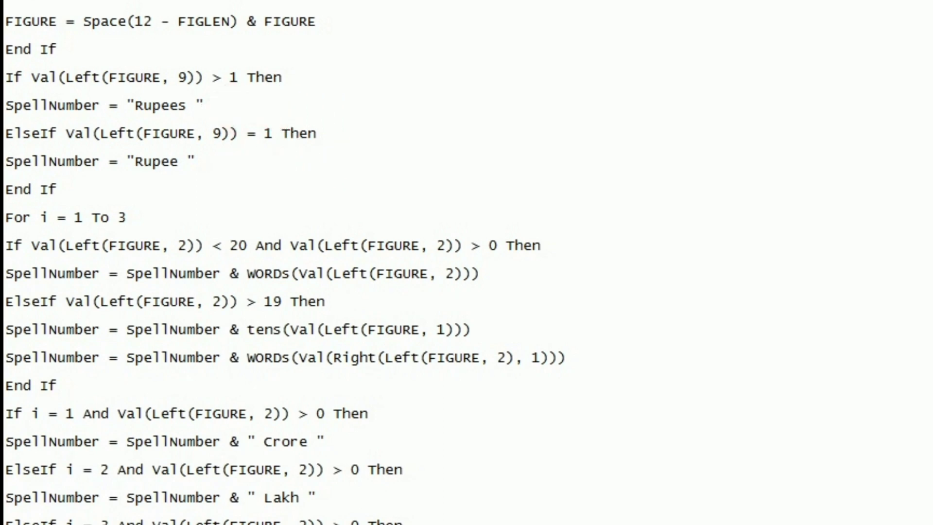
Replace the quoted 'Rupees' and 'Rupee' labels in the Notepad code with 'US$'.
key(BackSpace)
key(BackSpace)
key(BackSpace)
key(BackSpace)
key(BackSpace)
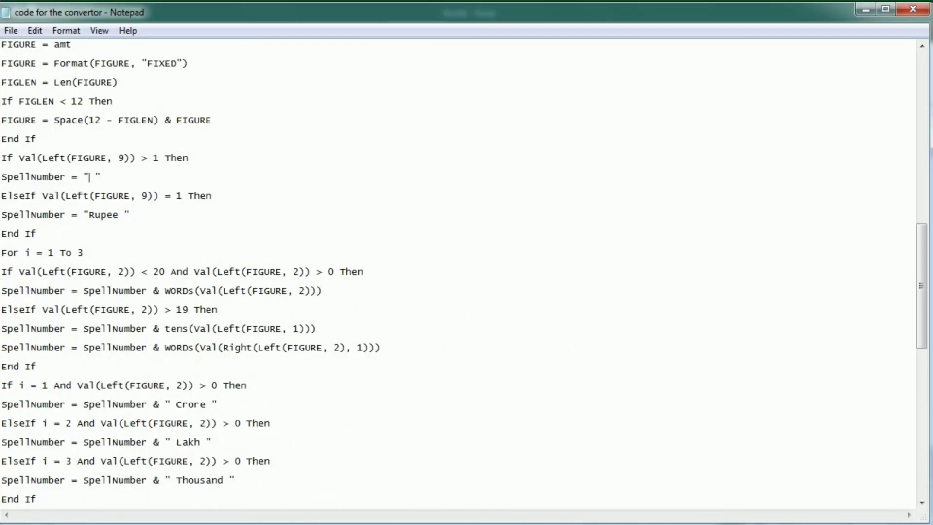
text(US$)
key(Down)
key(BackSpace)
key(BackSpace)
key(BackSpace)
key(BackSpace)
key(BackSpace)
text(US$)
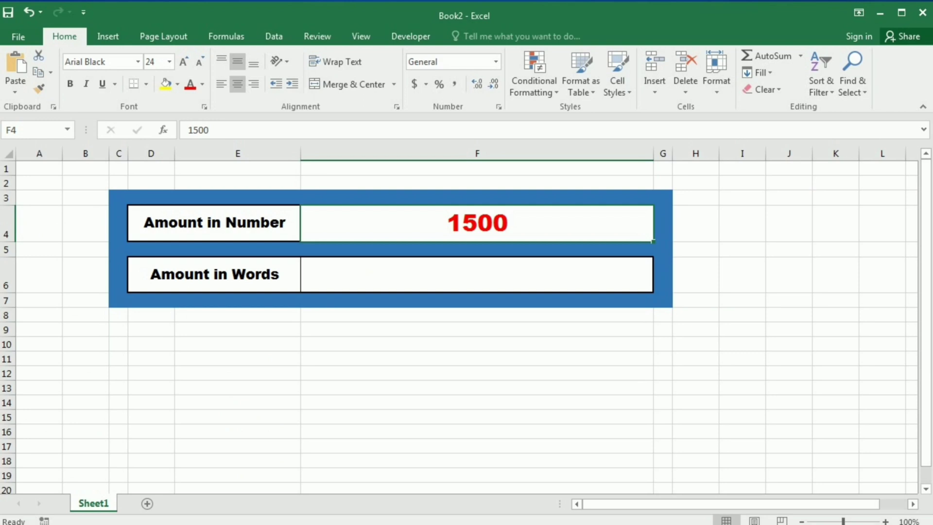
Insert a new module in the Visual Basic editor and paste the edited SpellNumber code.
click(410, 37)
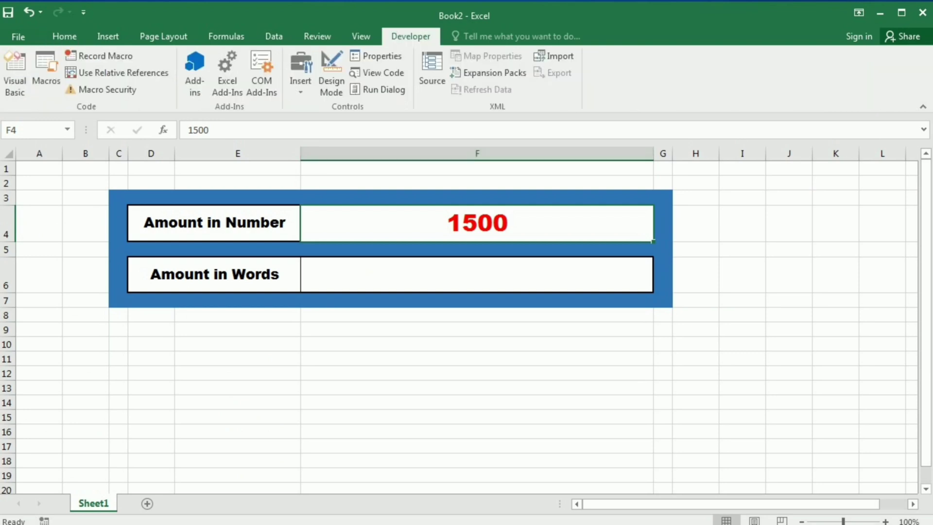
click(15, 73)
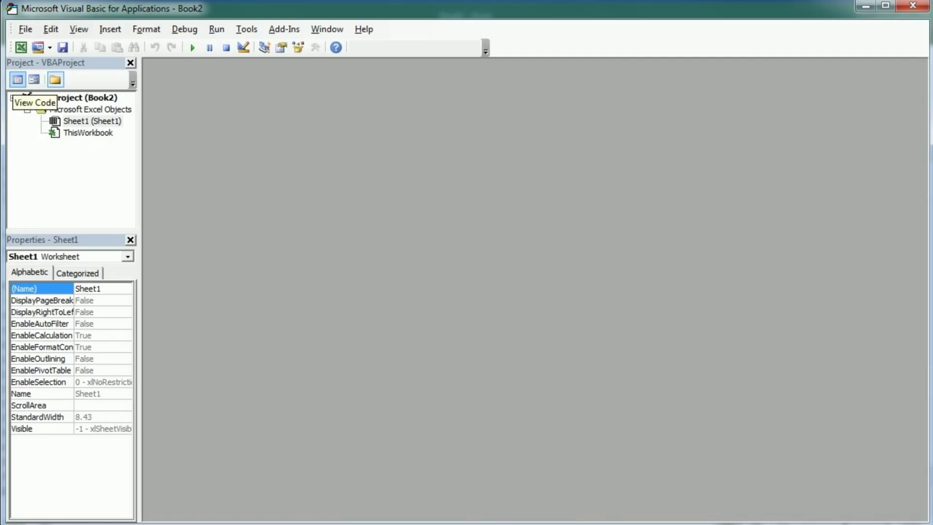
click(110, 29)
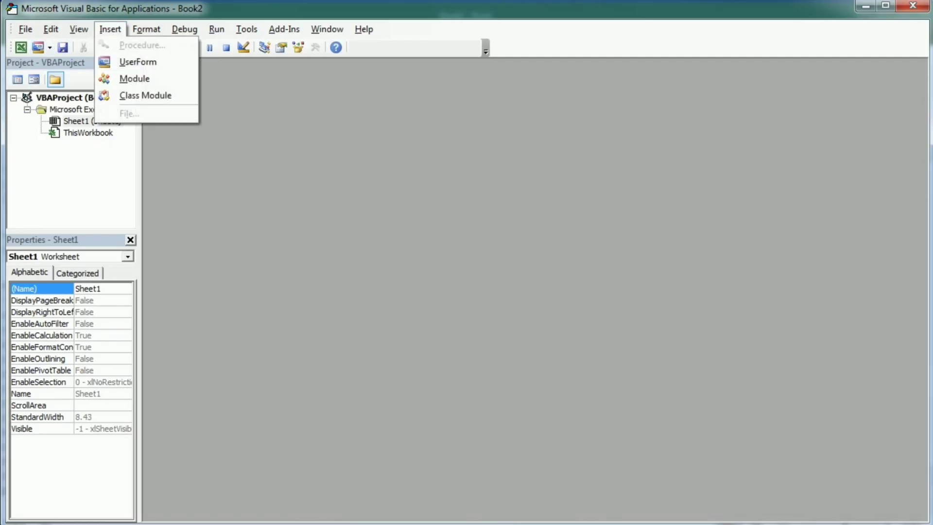
click(134, 79)
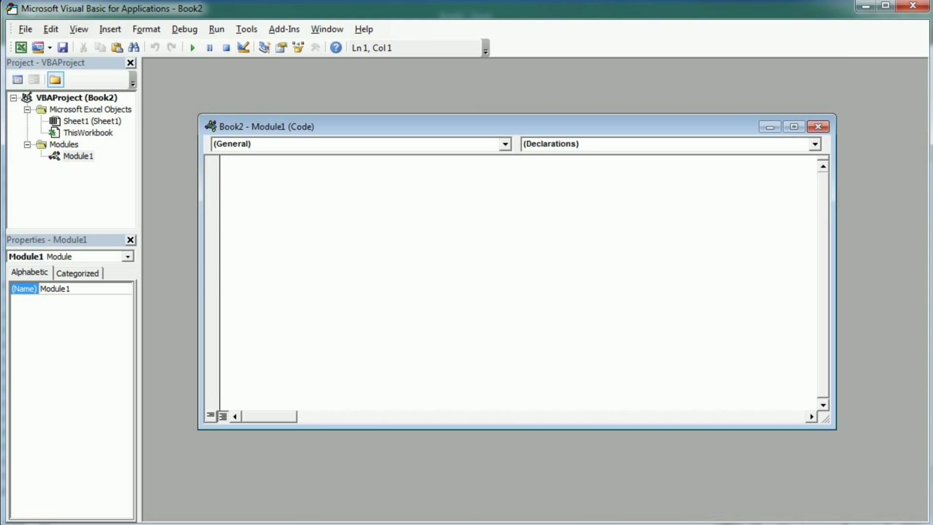
right_click(252, 176)
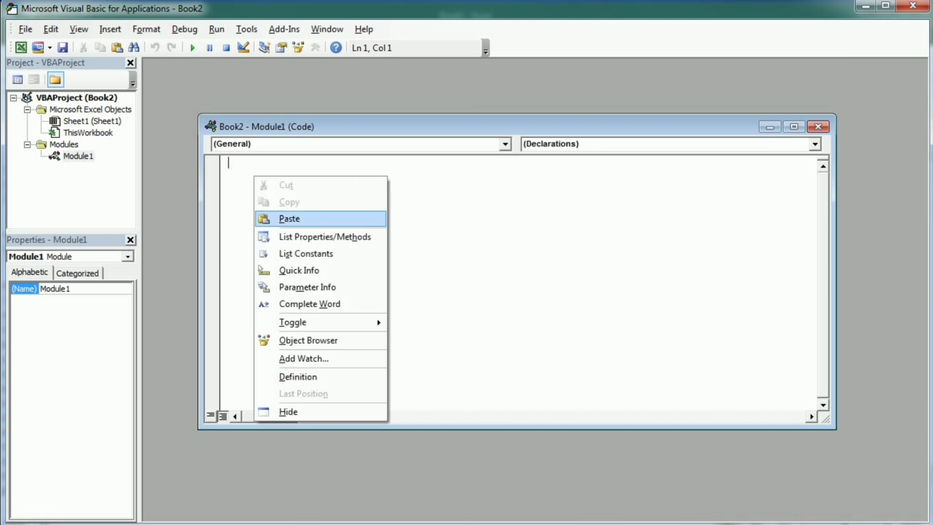
click(291, 218)
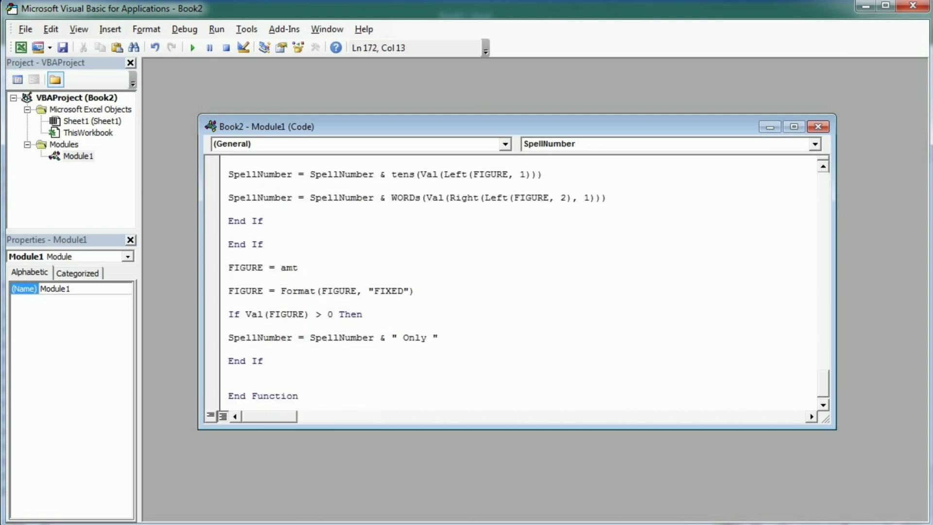
Save the workbook as macro-enabled Book3.xlsm and close the editor to return to Excel.
click(26, 30)
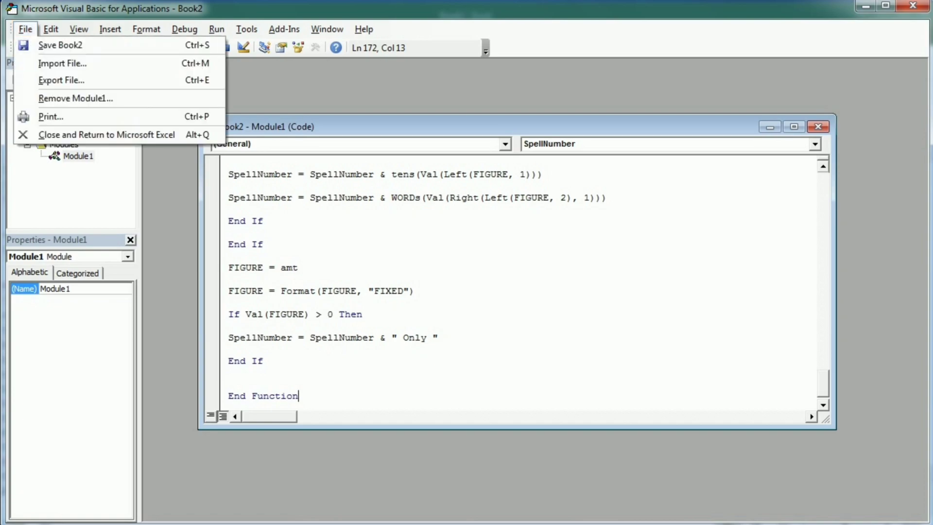
click(60, 45)
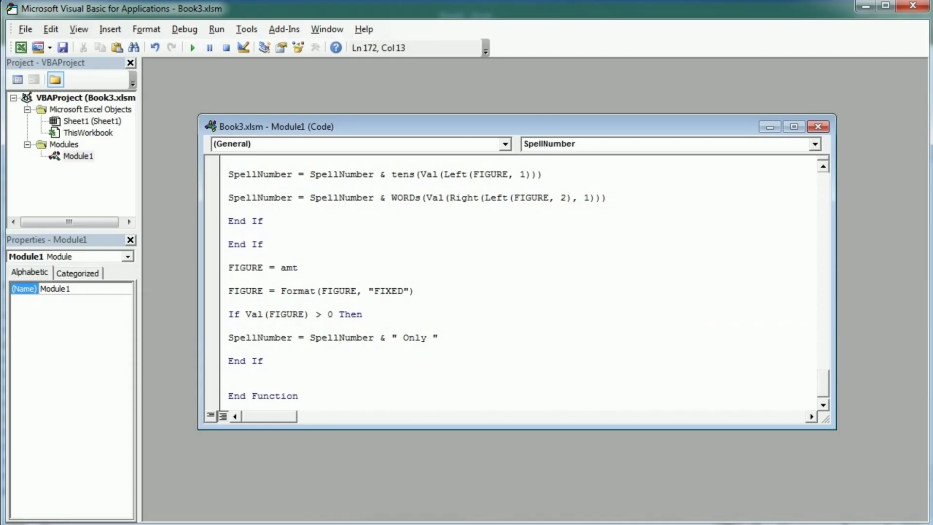
click(818, 127)
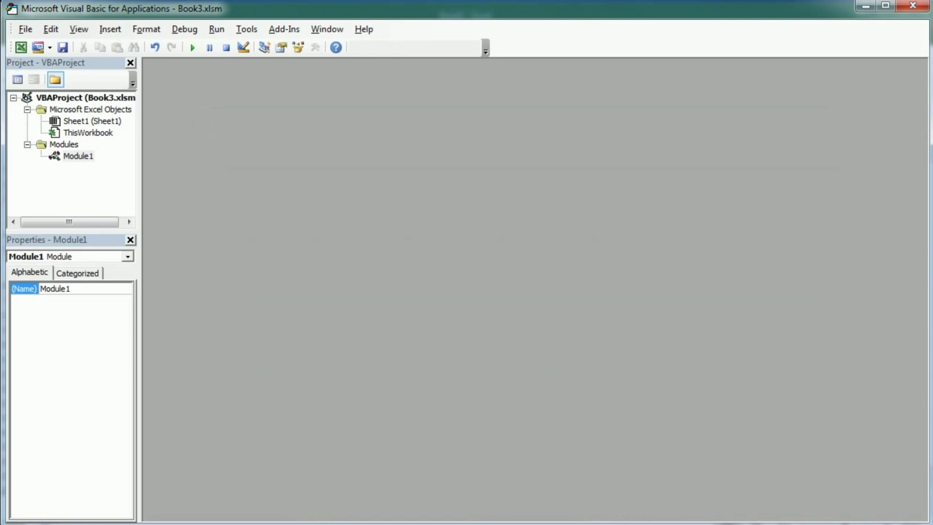
click(913, 7)
Enter =SpellNumber(F4) in F6 so it shows 'US$ One Thousand Five Hundred Only'.
key(Down)
key(Down)
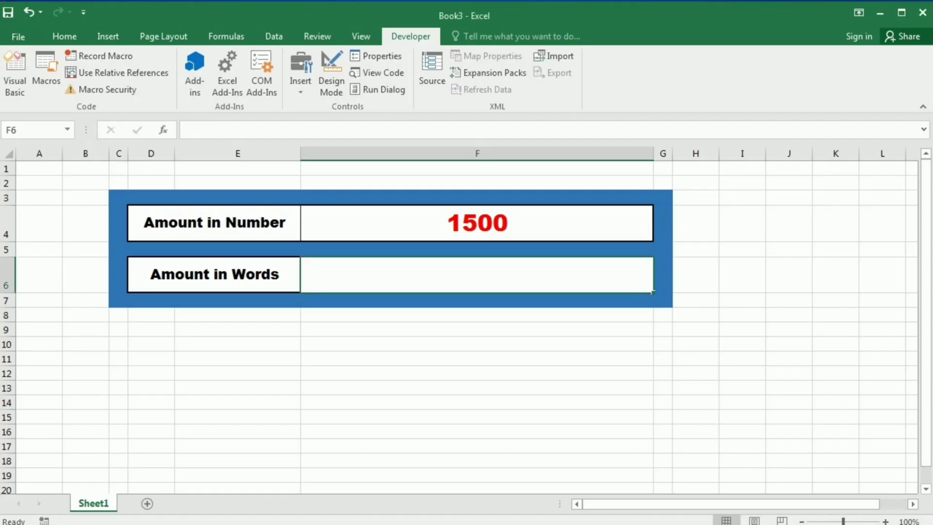
text(=)
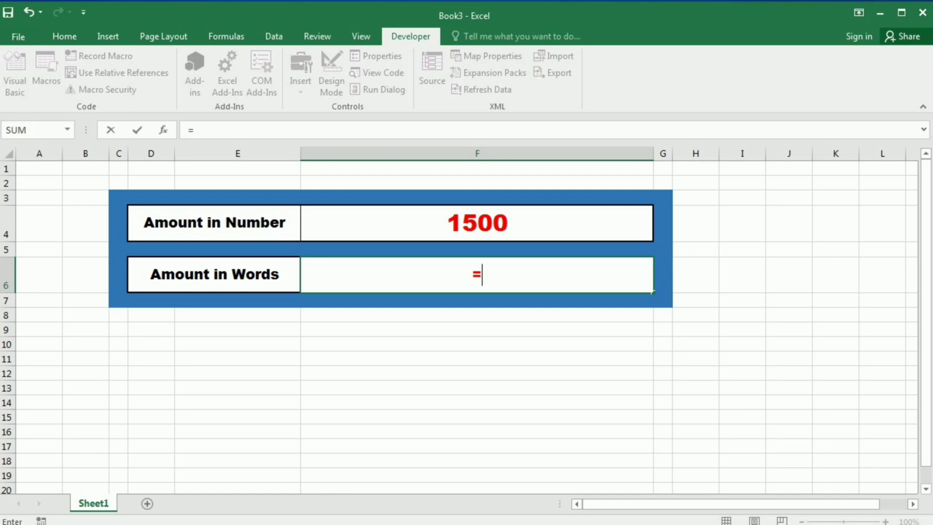
text(sp)
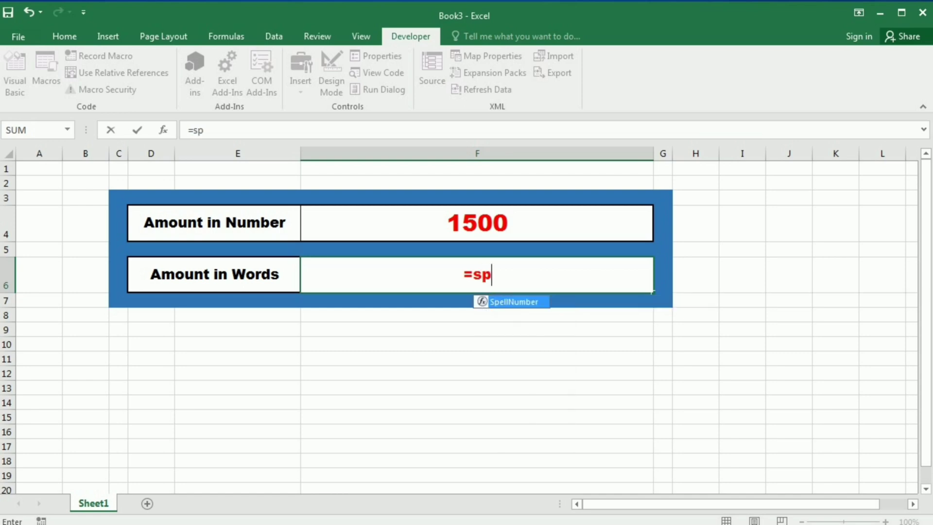
key(Tab)
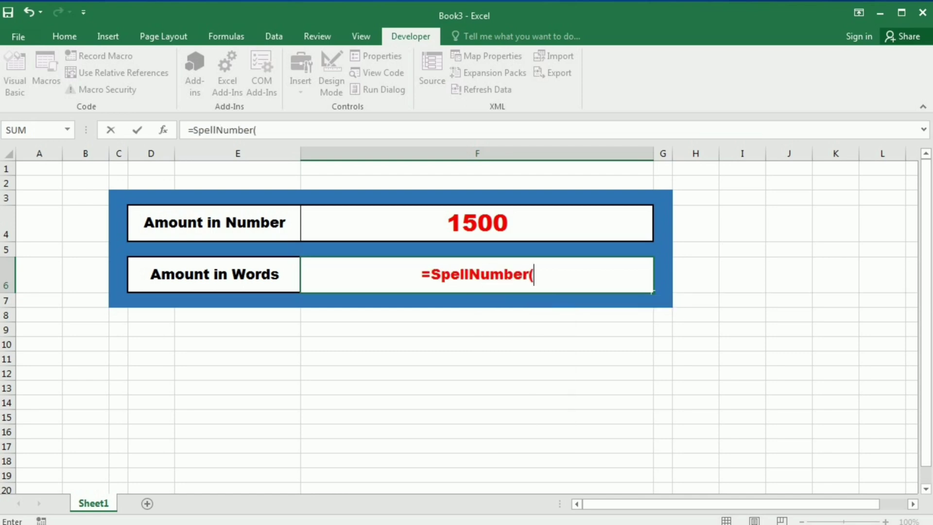
key(Up)
key(Up)
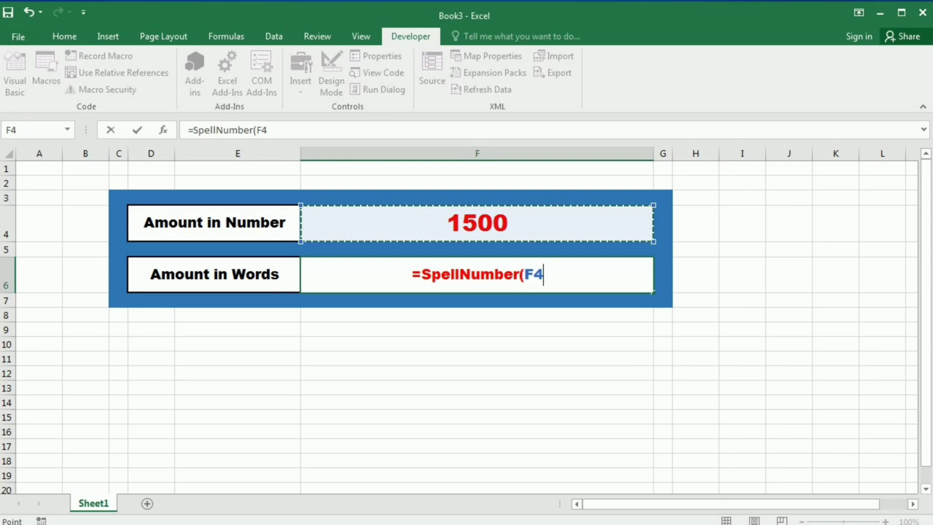
text())
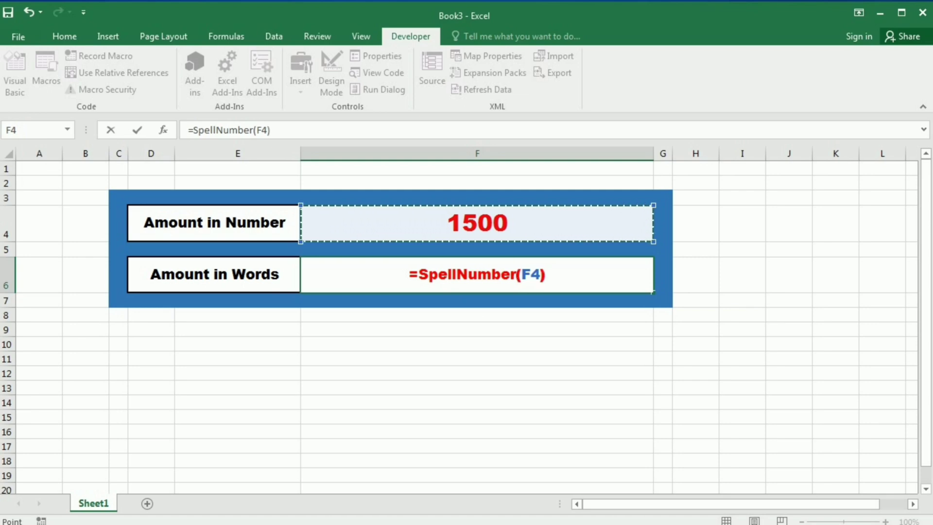
key(Return)
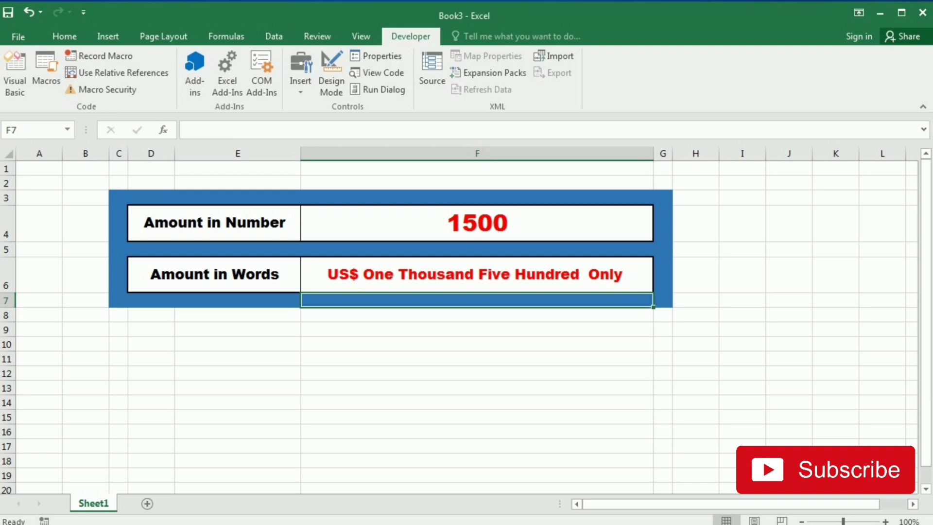
key(Up)
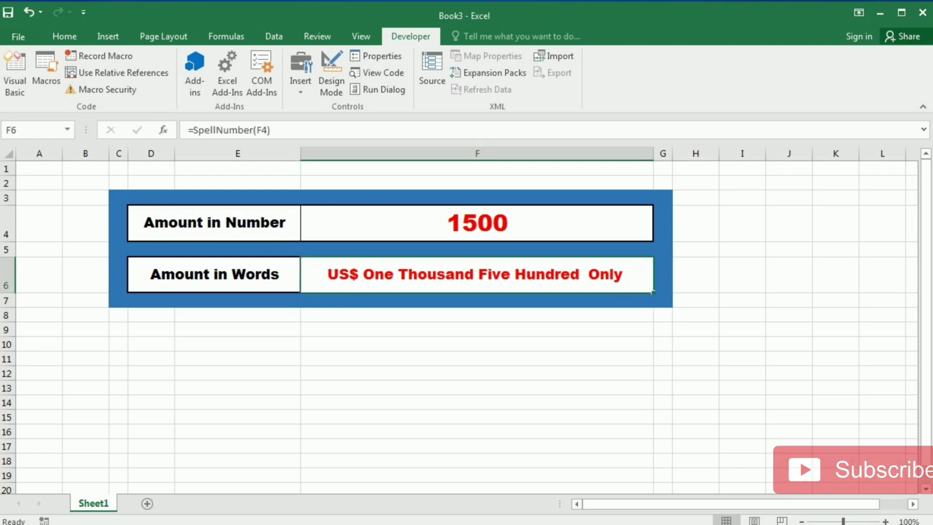
Change F4 to 200000000 so that F6 reads 'US$ Twenty Crore Only'.
key(Up)
key(Up)
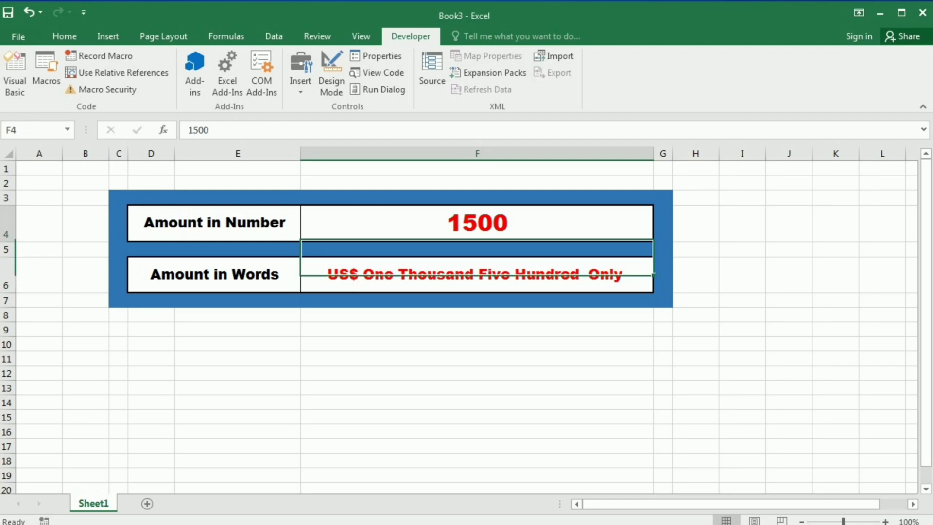
text(100)
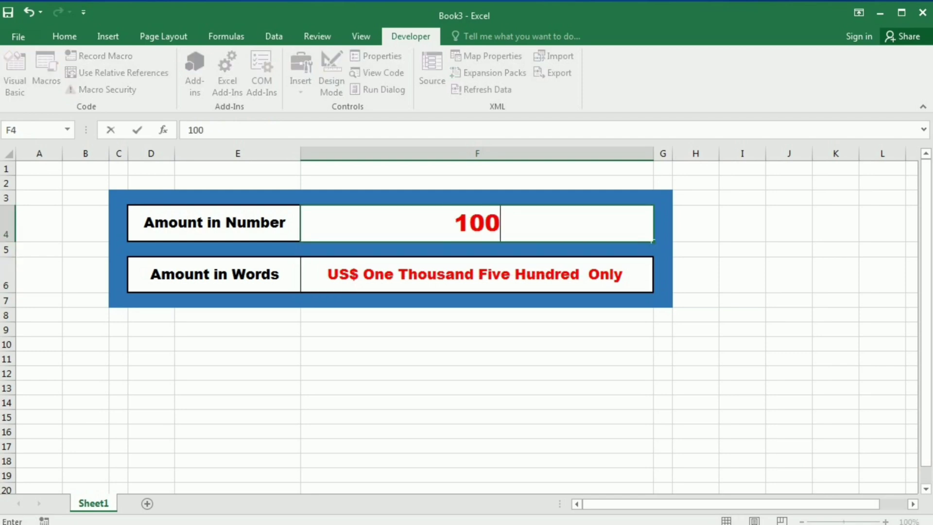
text(0000)
key(Return)
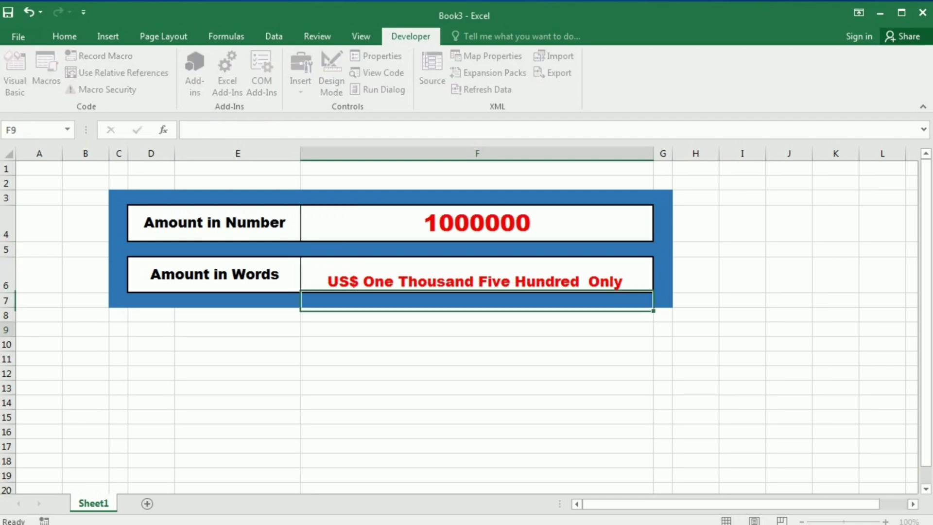
key(Down)
key(Down)
key(Down)
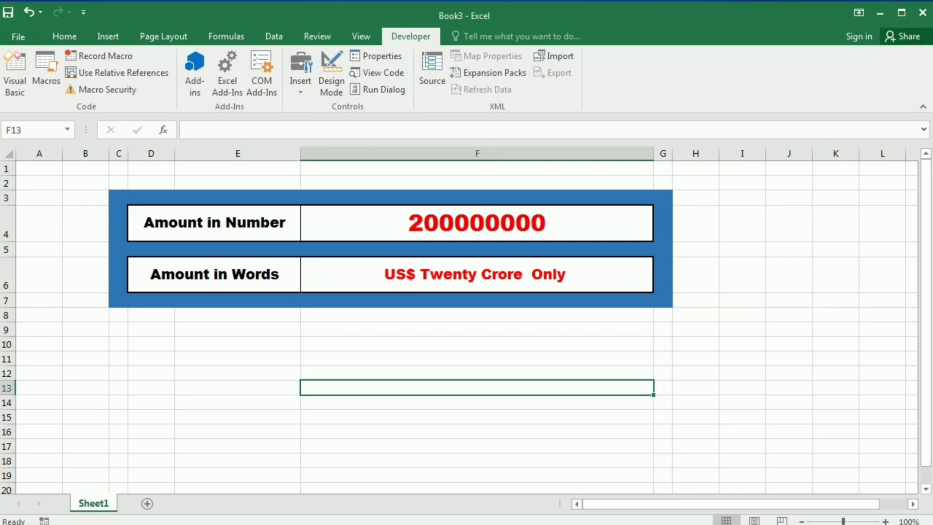